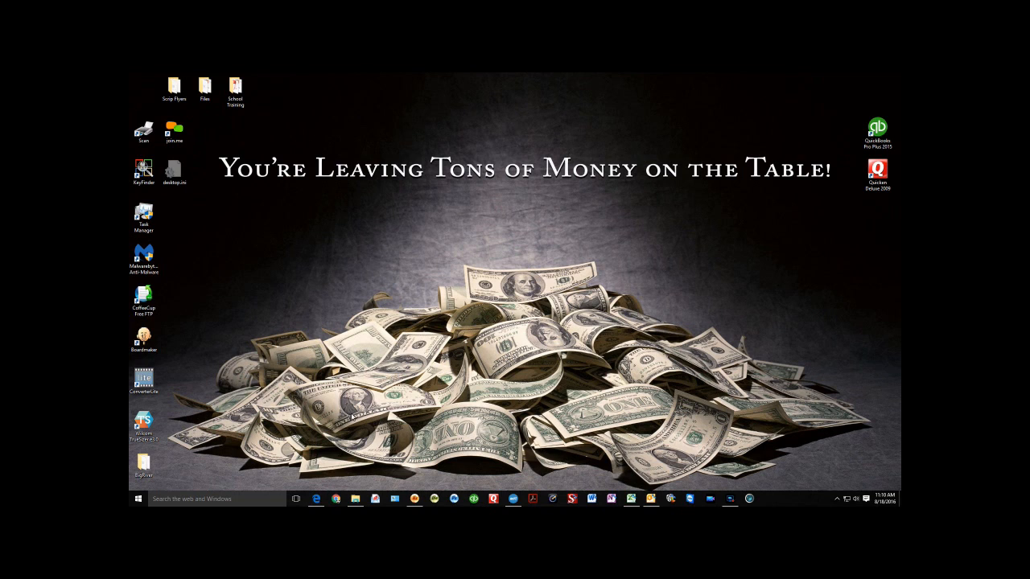
- Switch to the Edge browser and sign in to Scalable Press with the saved account e-mail
click(316, 499)
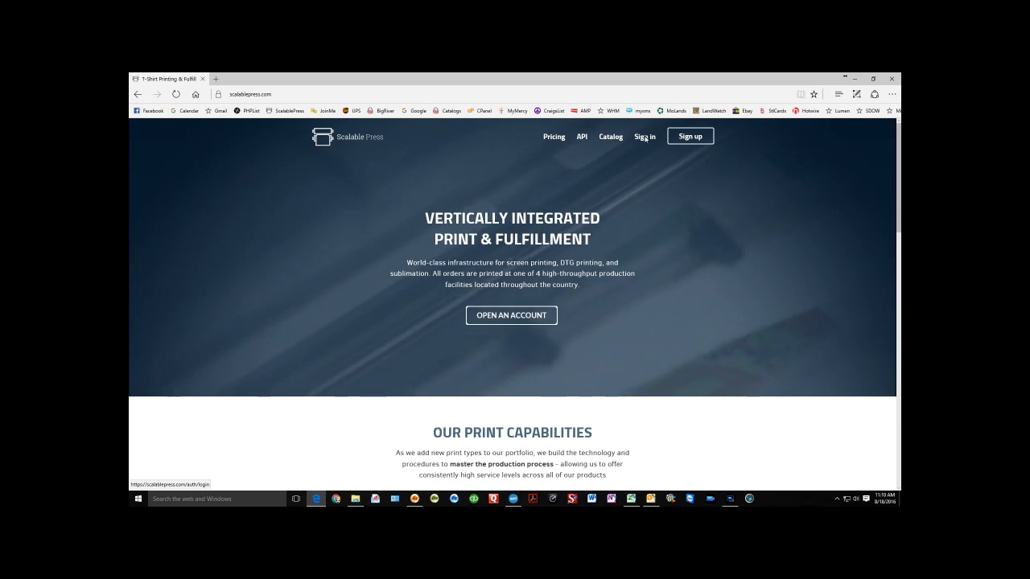
click(645, 136)
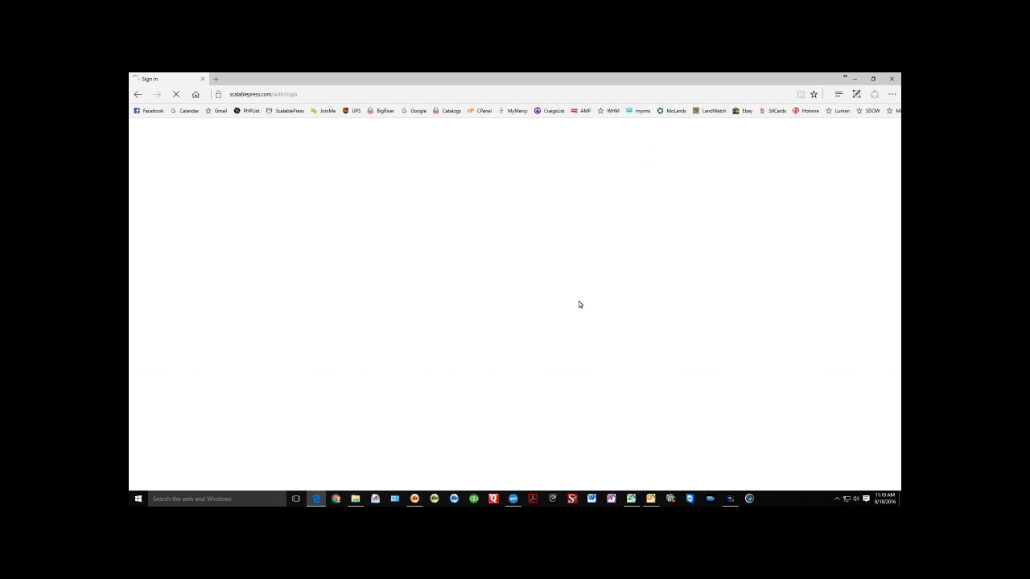
click(361, 248)
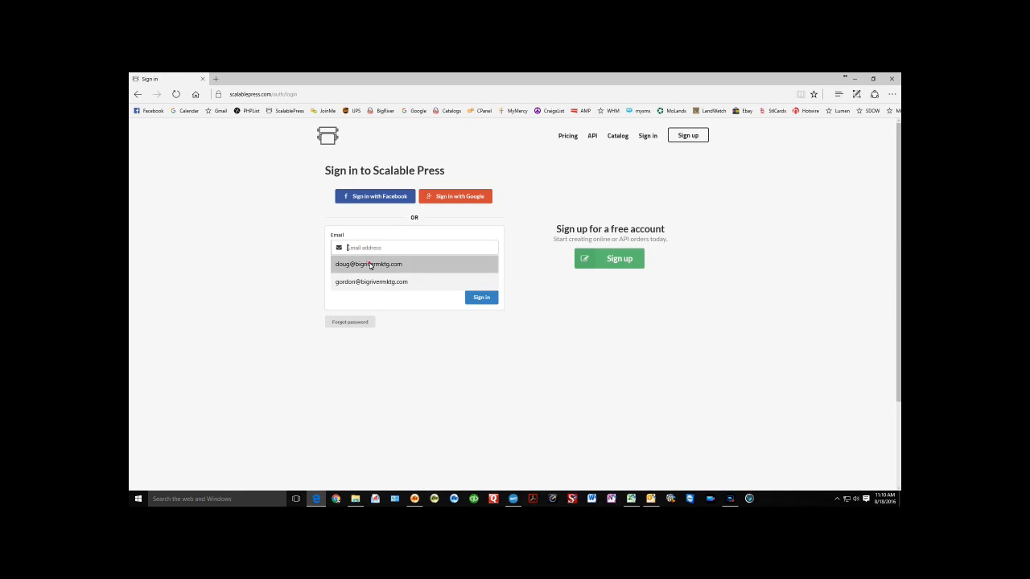
click(369, 265)
click(481, 300)
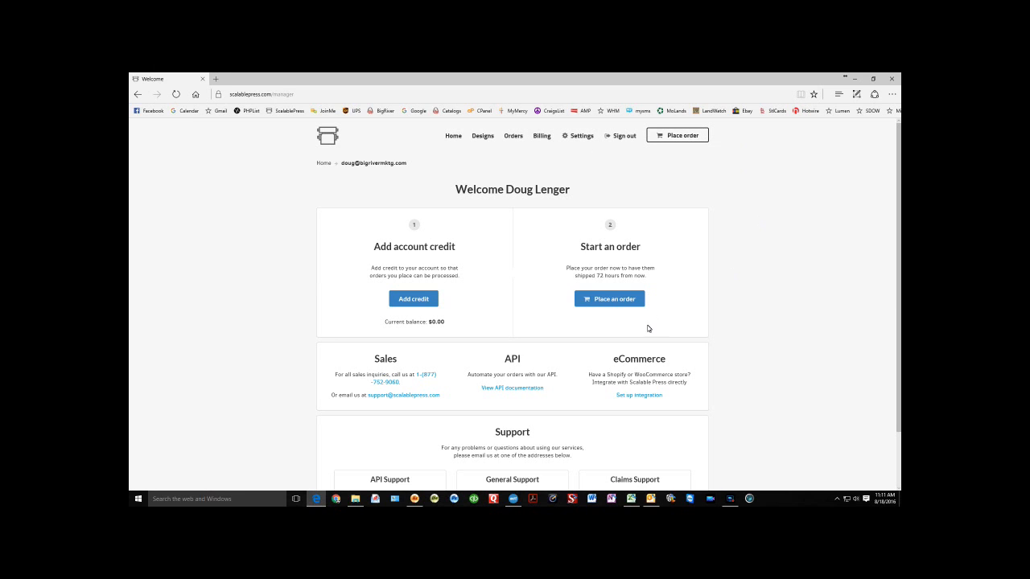
- Start a new order and begin creating a new screenprint design for it
click(614, 301)
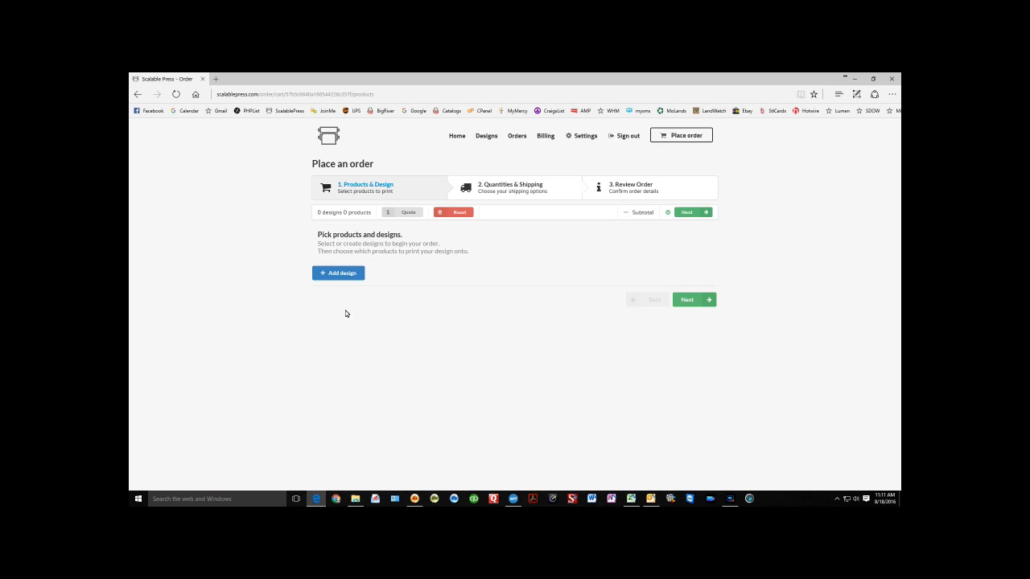
click(340, 276)
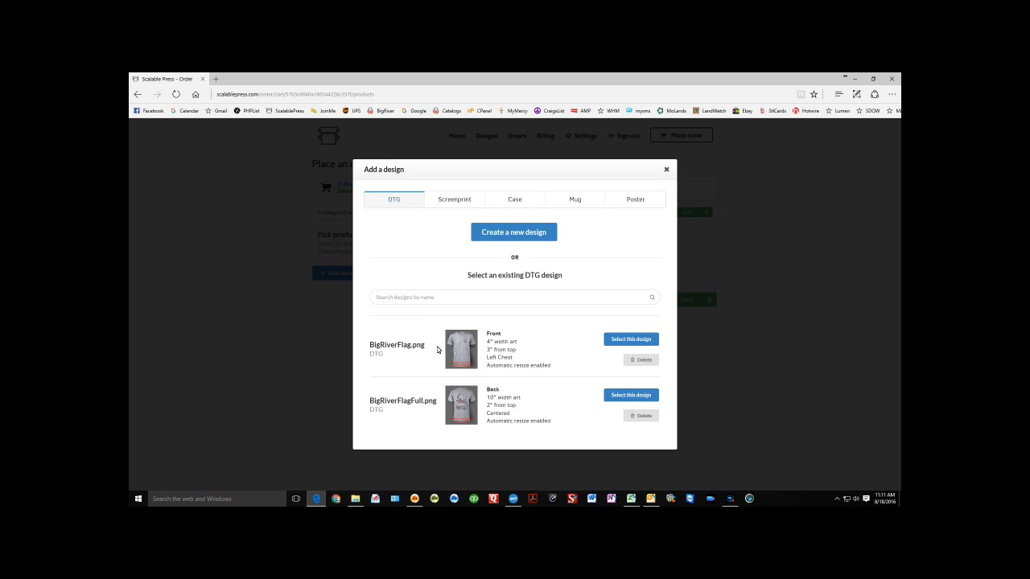
click(449, 201)
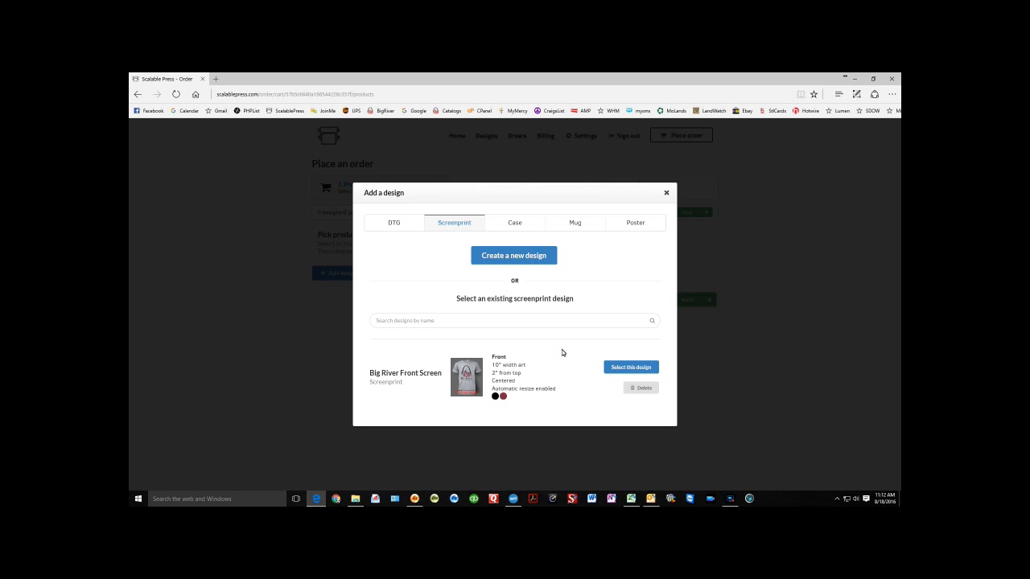
click(515, 257)
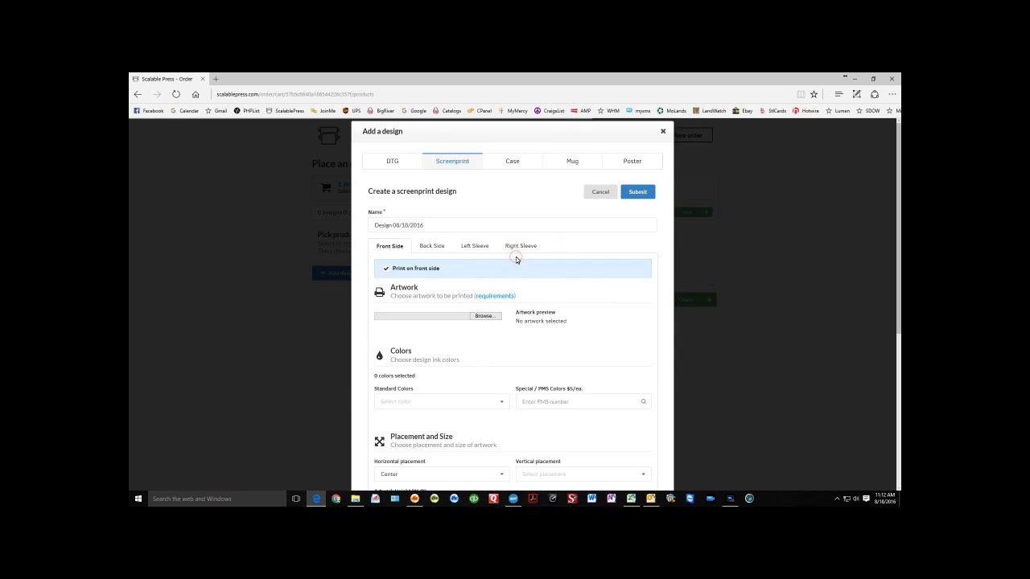
- Name the design BigRiver-1clr-Front and upload BigRiverFull-1Clr.eps as its front side artwork
drag(426, 226, 352, 223)
text(BigRiver-1clr-Front)
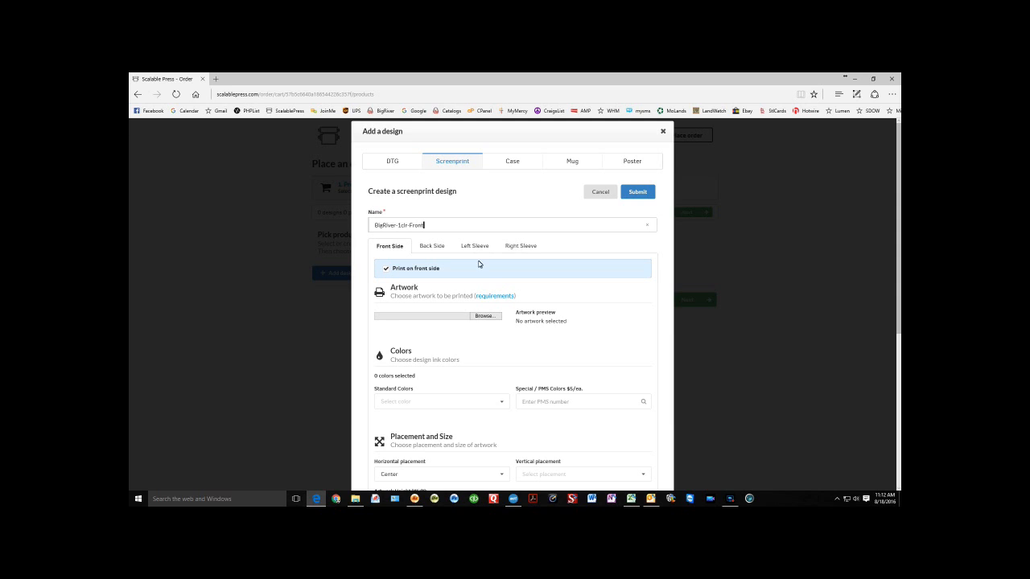
click(483, 315)
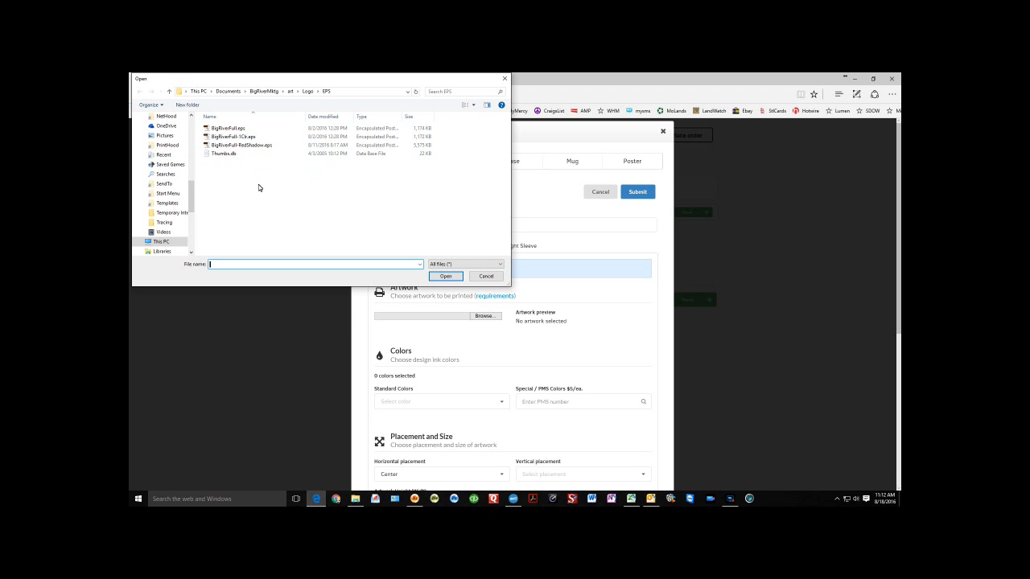
double_click(231, 137)
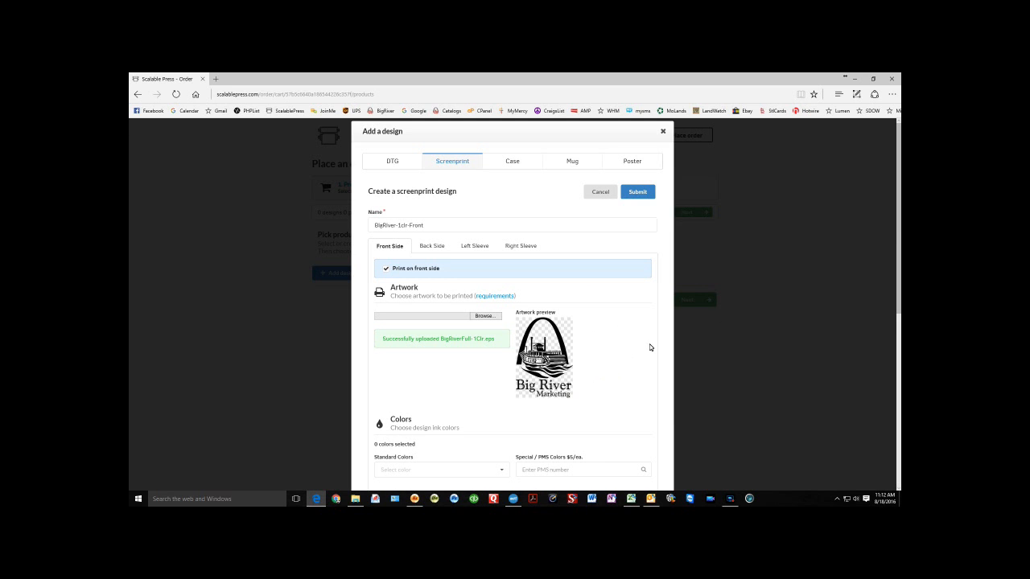
- Add White as the design's standard ink color
drag(899, 222, 885, 305)
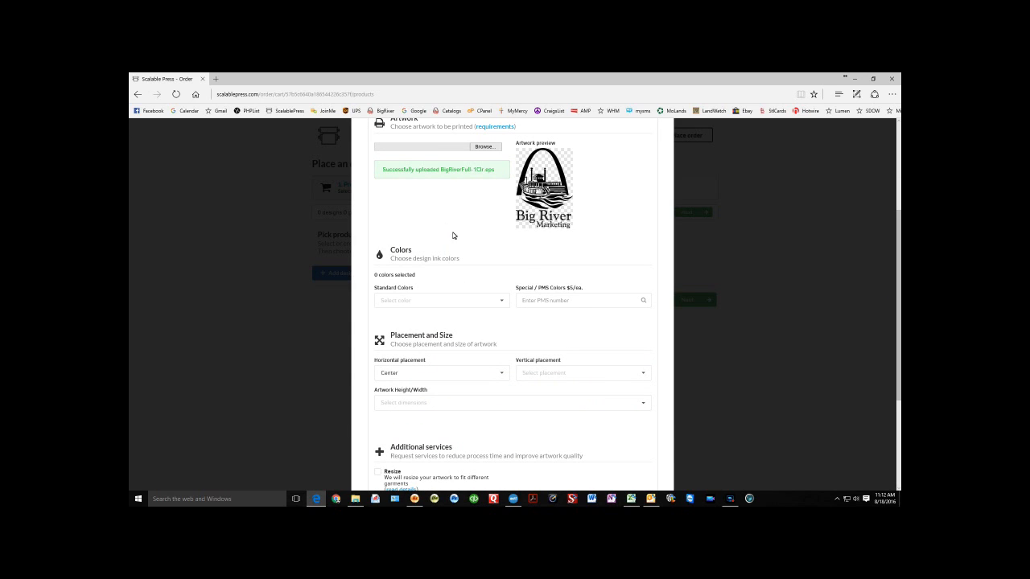
click(503, 304)
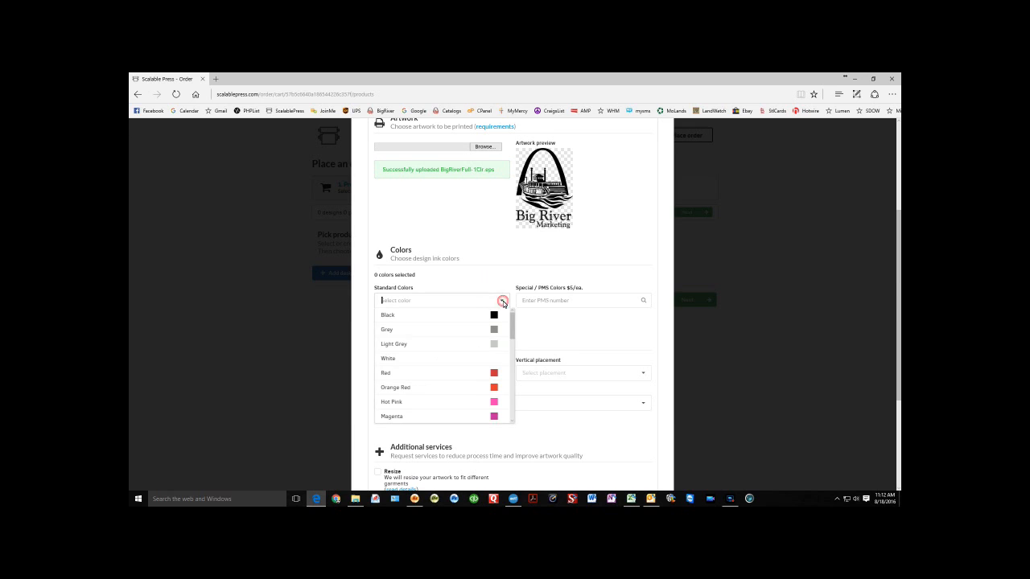
click(483, 360)
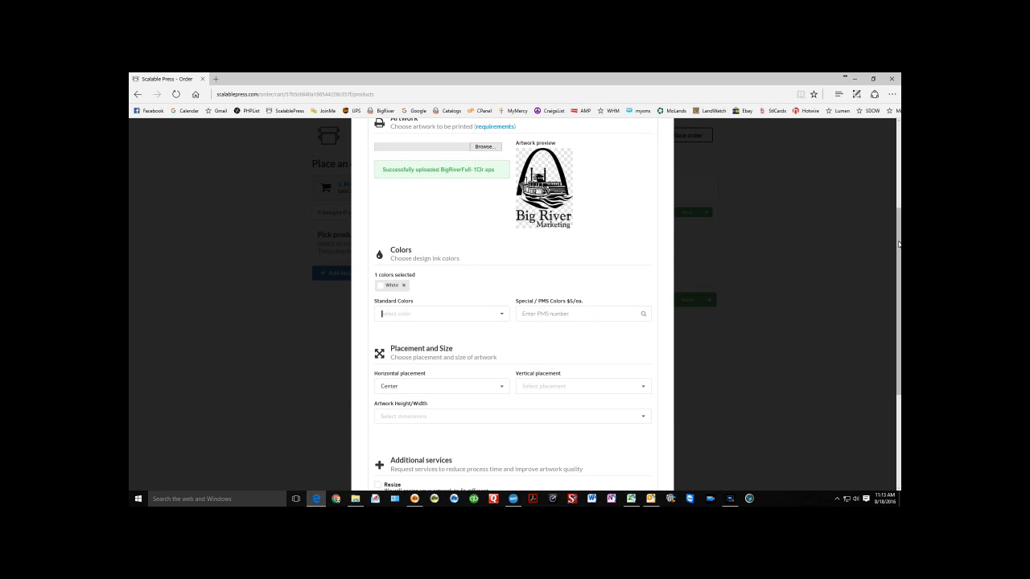
- Keep the artwork's horizontal placement at Center and set its vertical placement to 2.5" from top
scroll(885, 242, down, 2)
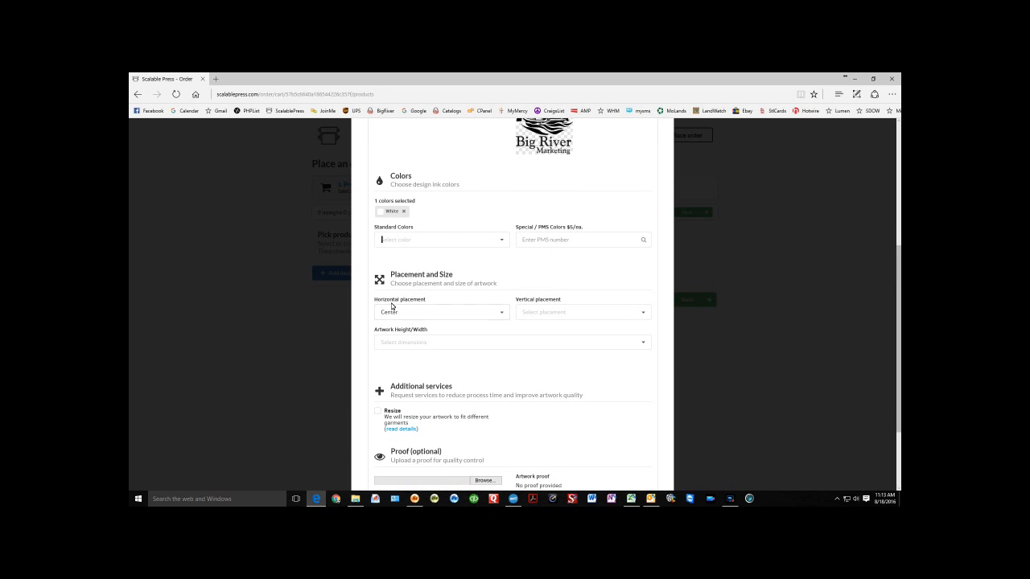
click(504, 316)
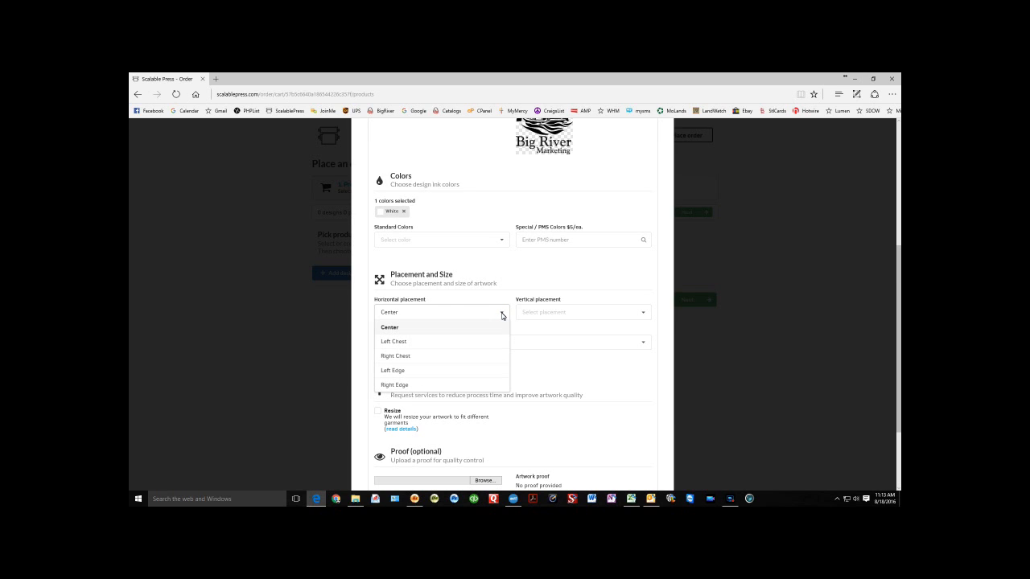
click(503, 315)
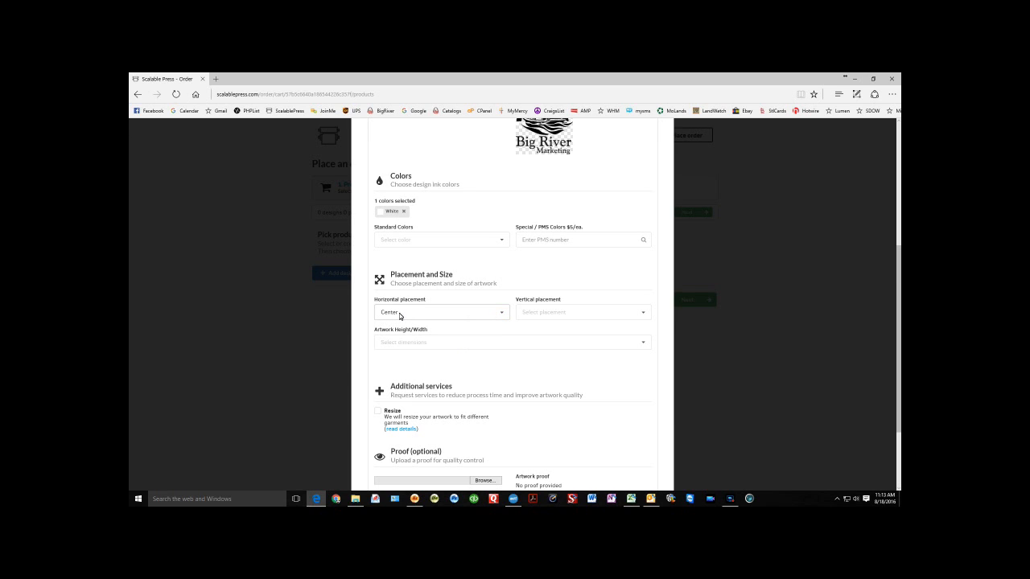
click(644, 315)
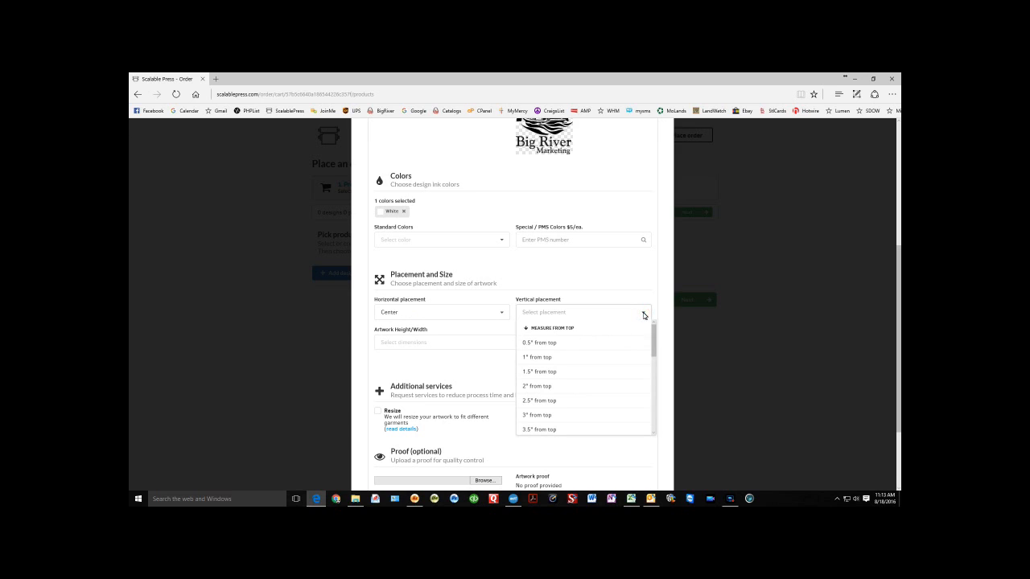
drag(653, 338, 654, 352)
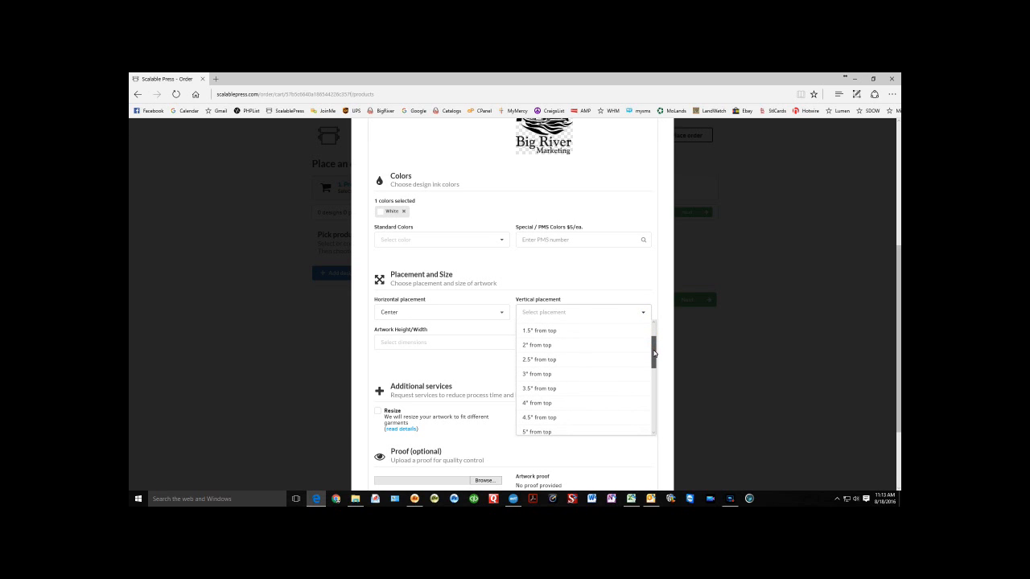
click(542, 375)
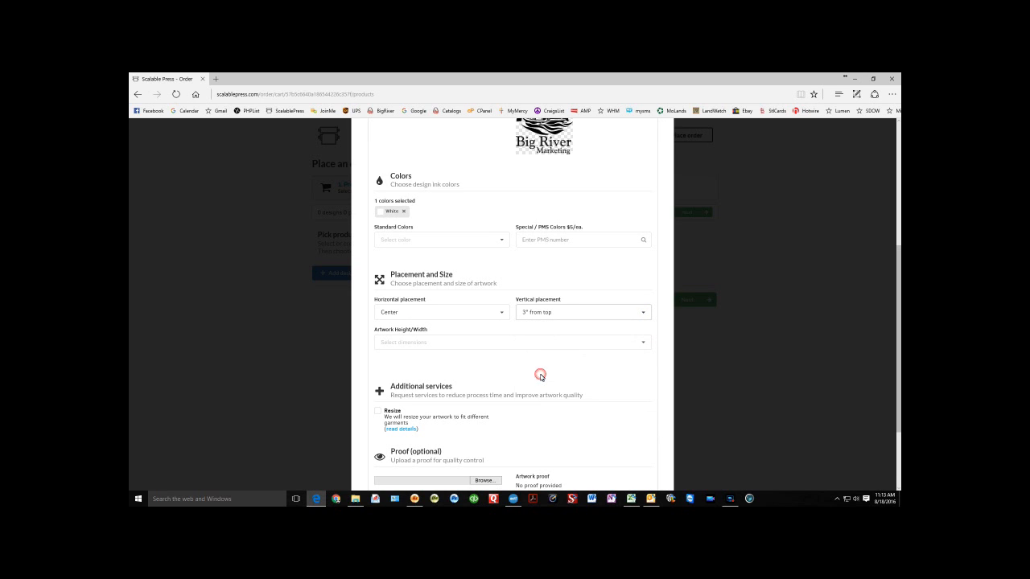
click(644, 316)
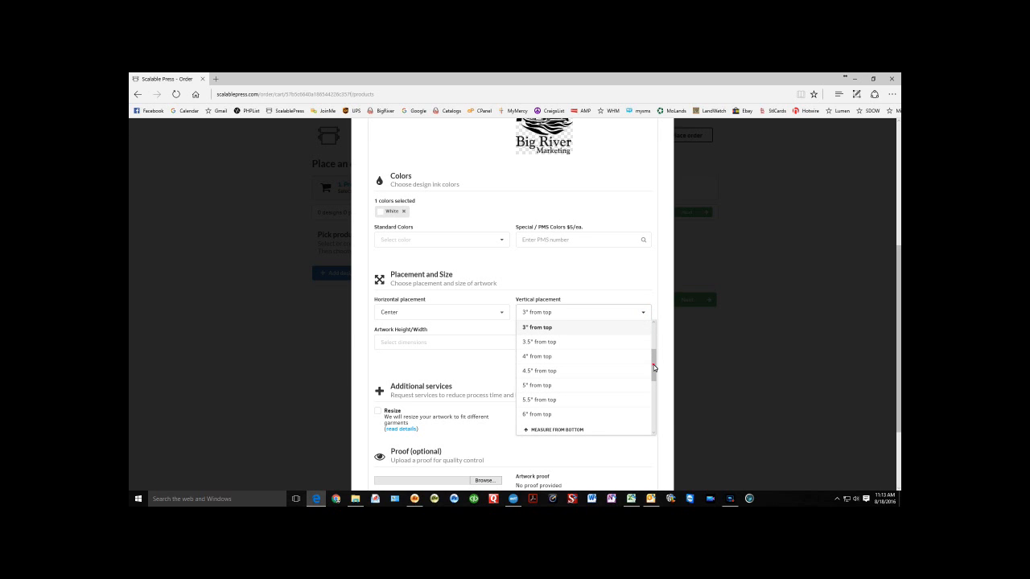
scroll(653, 363, up, 1)
click(549, 336)
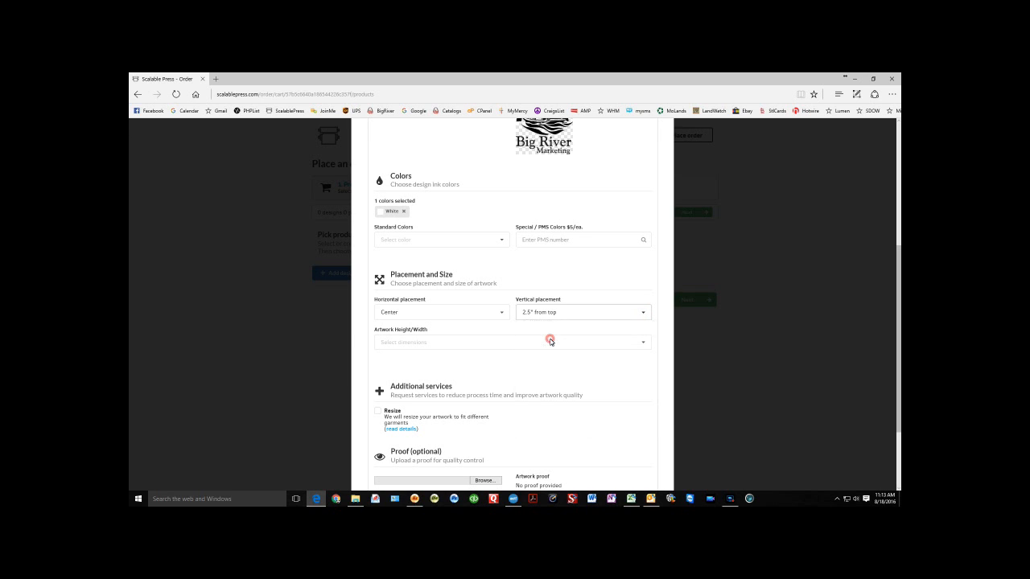
- Set the artwork size to 10" width and submit the screenprint design
click(644, 342)
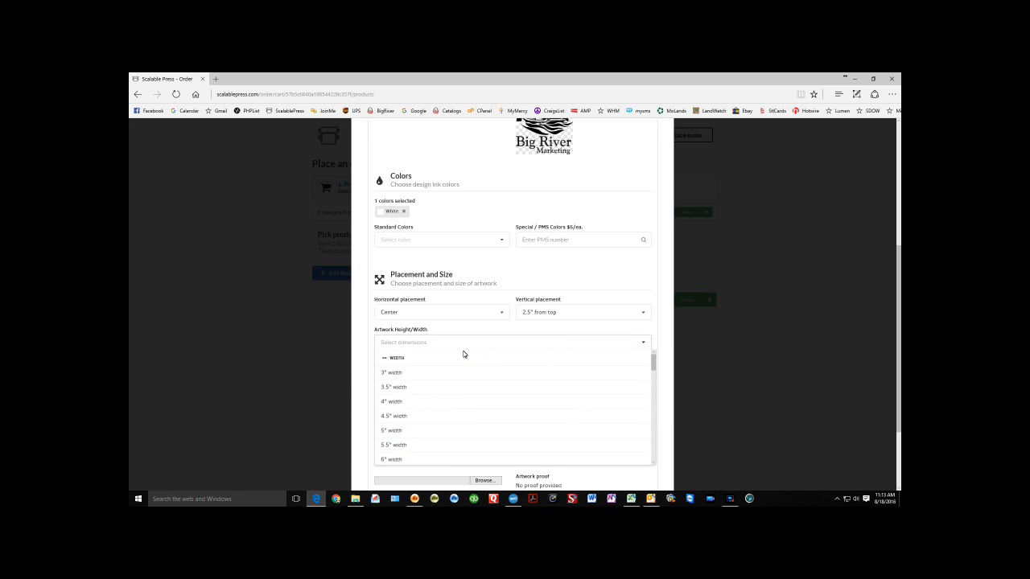
drag(653, 365, 652, 387)
click(396, 398)
drag(898, 269, 877, 343)
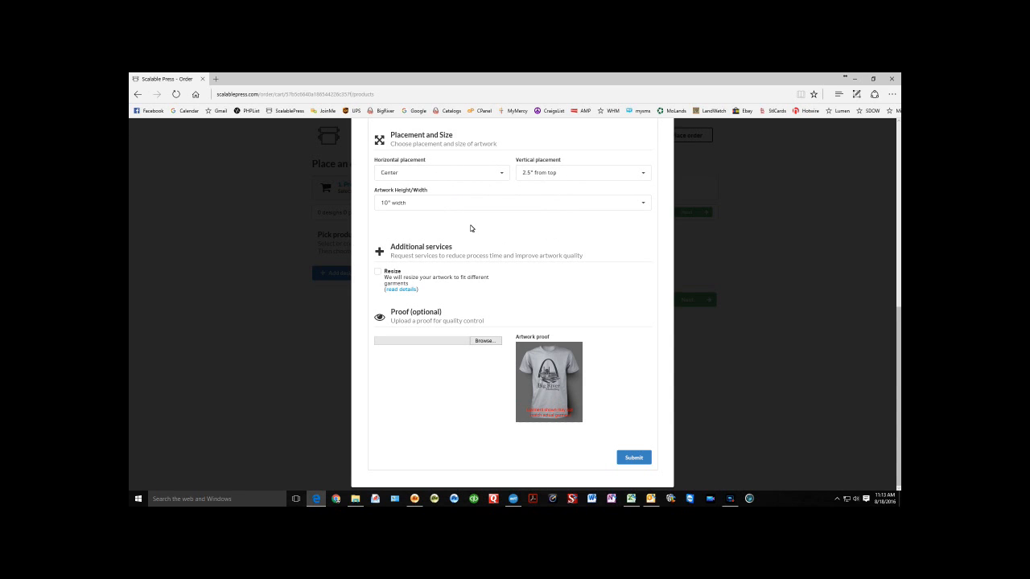
click(635, 460)
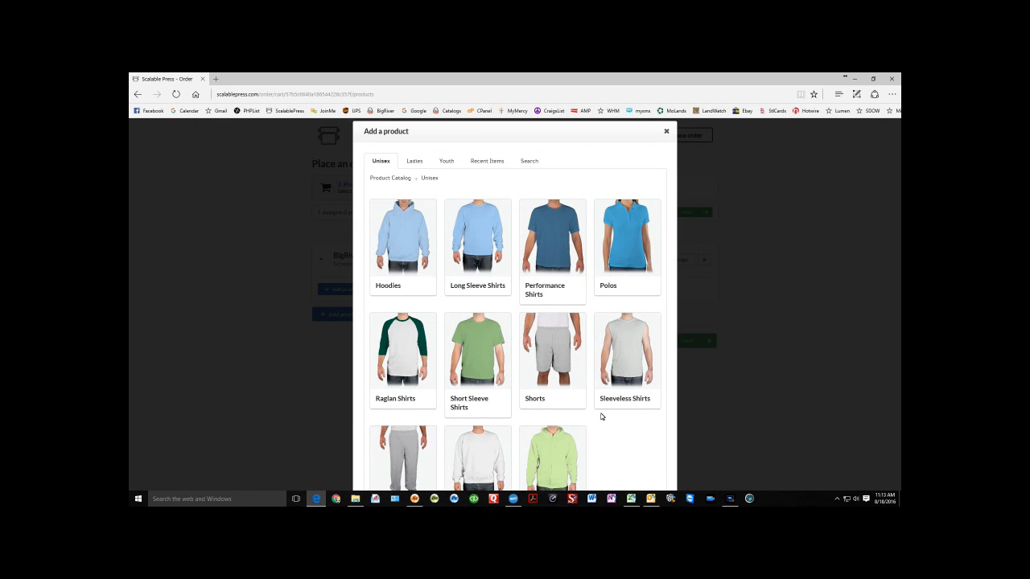
- Pick the Gildan Ultra Cotton T-Shirt from the unisex short sleeve shirts
click(480, 352)
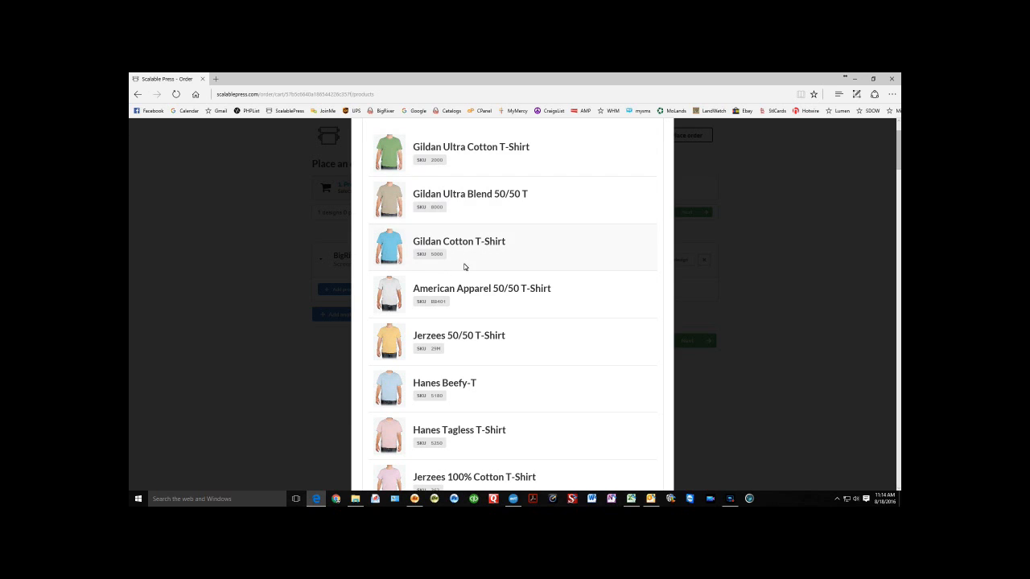
click(451, 151)
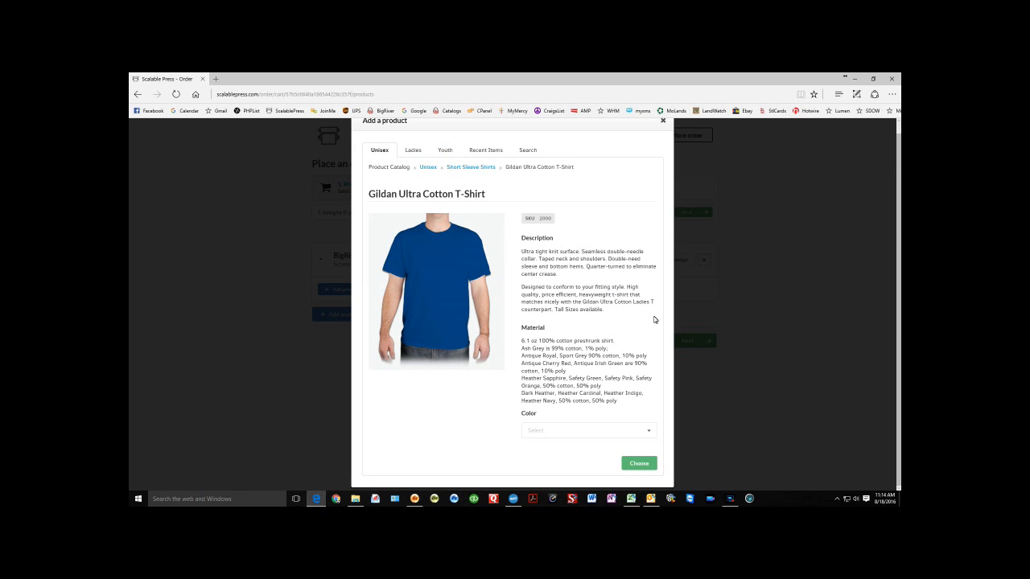
- Try Heather Navy as the T-shirt's color
click(649, 435)
drag(658, 449, 662, 460)
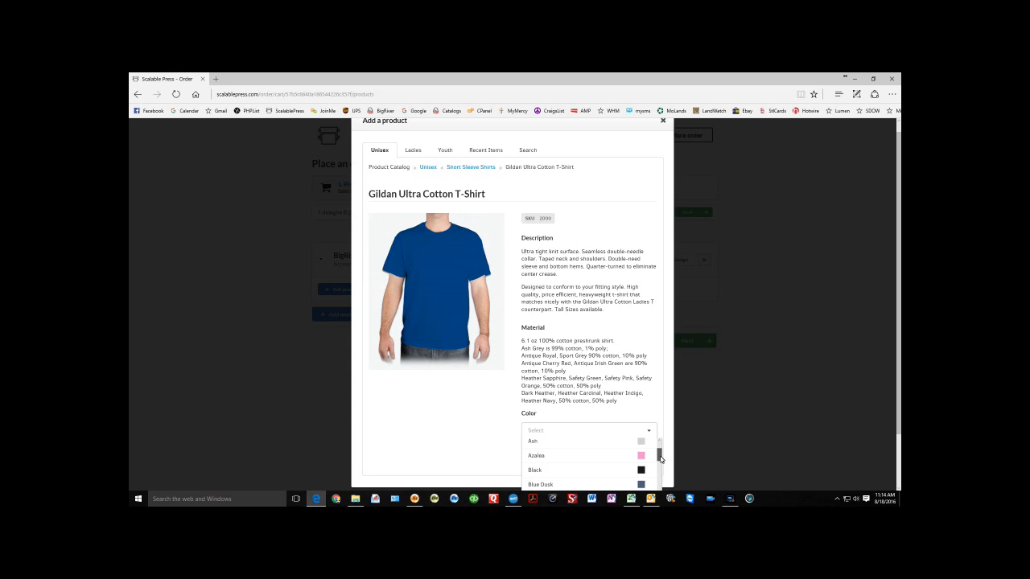
drag(661, 459, 658, 484)
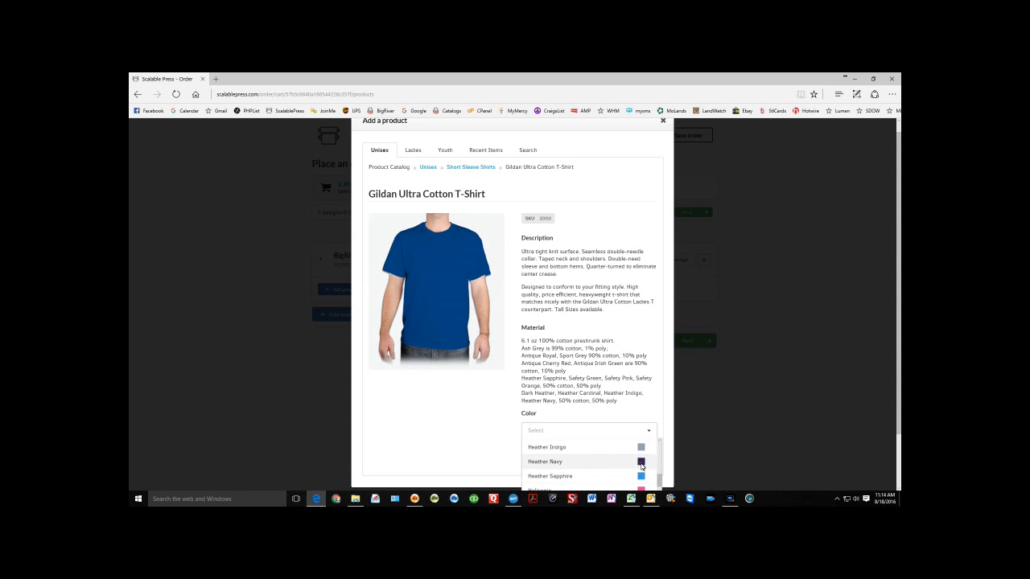
click(641, 463)
- Set the T-shirt's color to Forest Green
click(650, 432)
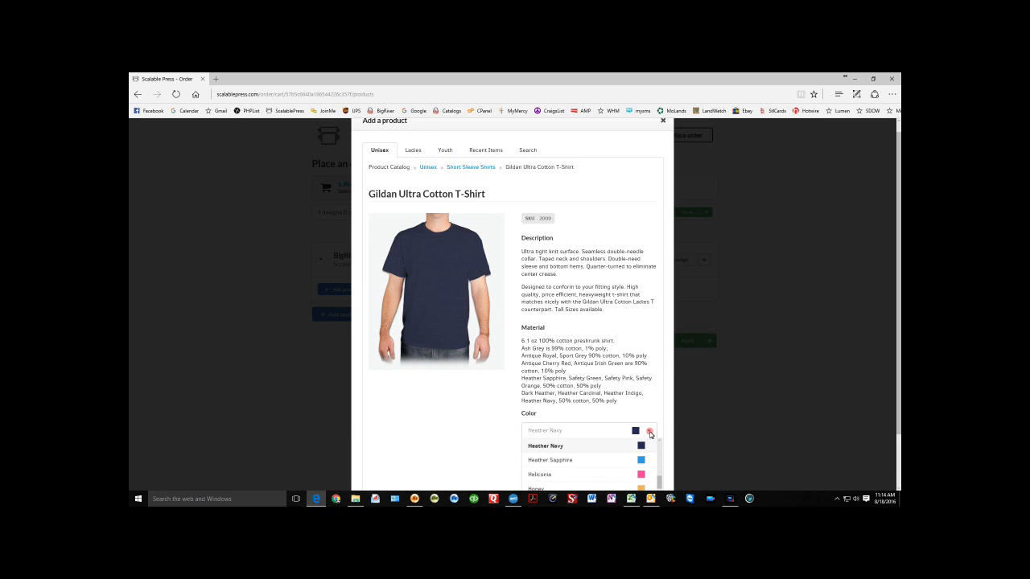
drag(659, 480, 658, 474)
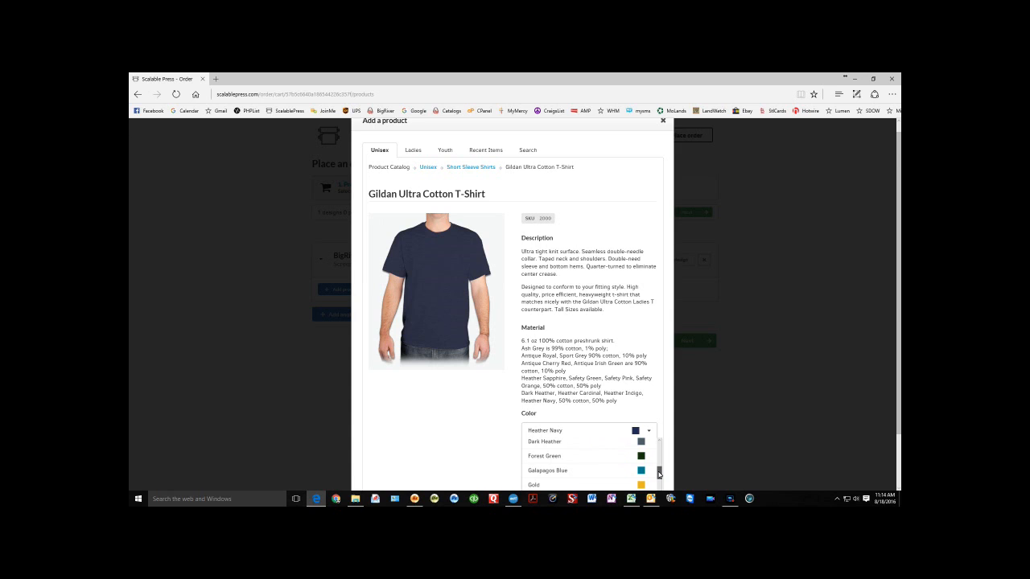
click(586, 456)
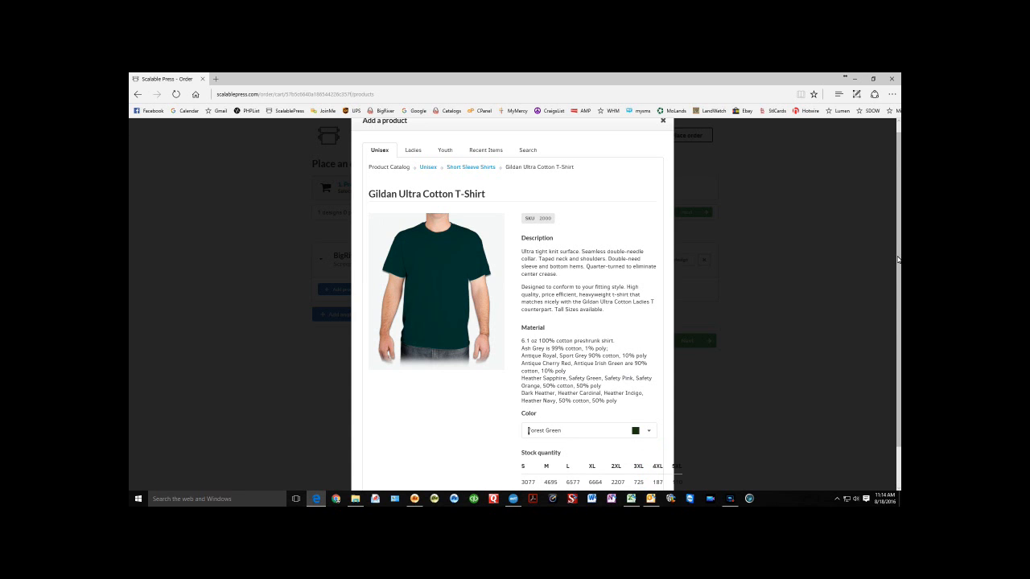
- Add the Forest Green T-shirt to the order and continue to the Quantities & Shipping stage
scroll(898, 259, down, 1)
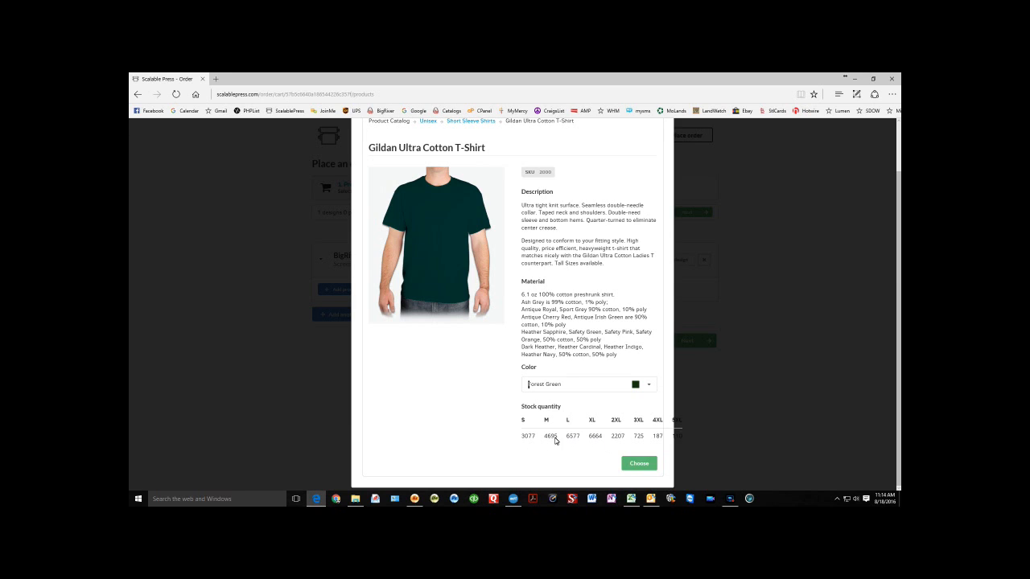
click(645, 465)
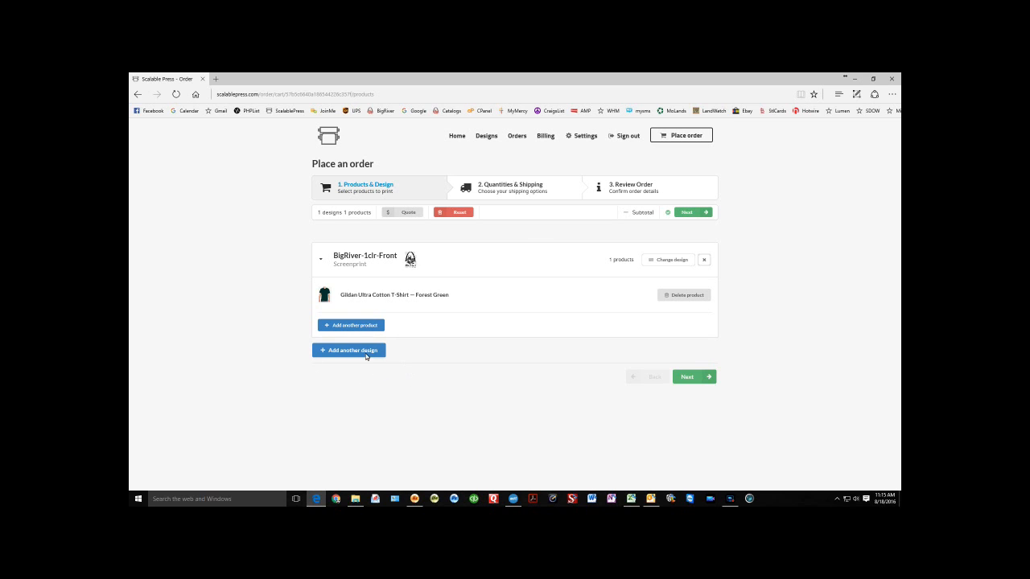
click(688, 377)
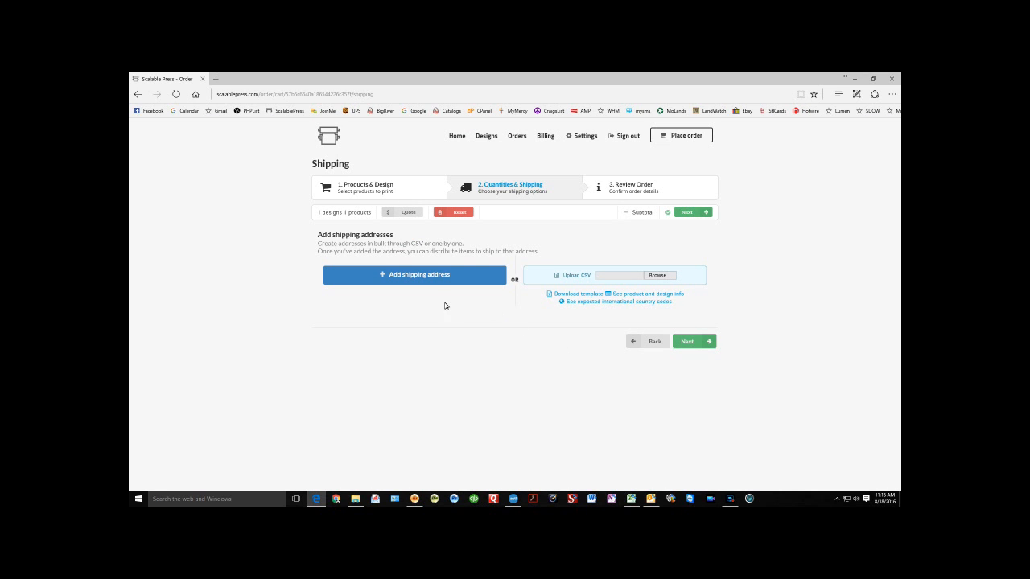
- Start a new shipping address with the recipient's full name, the company Big River Marketing and the street address
click(419, 275)
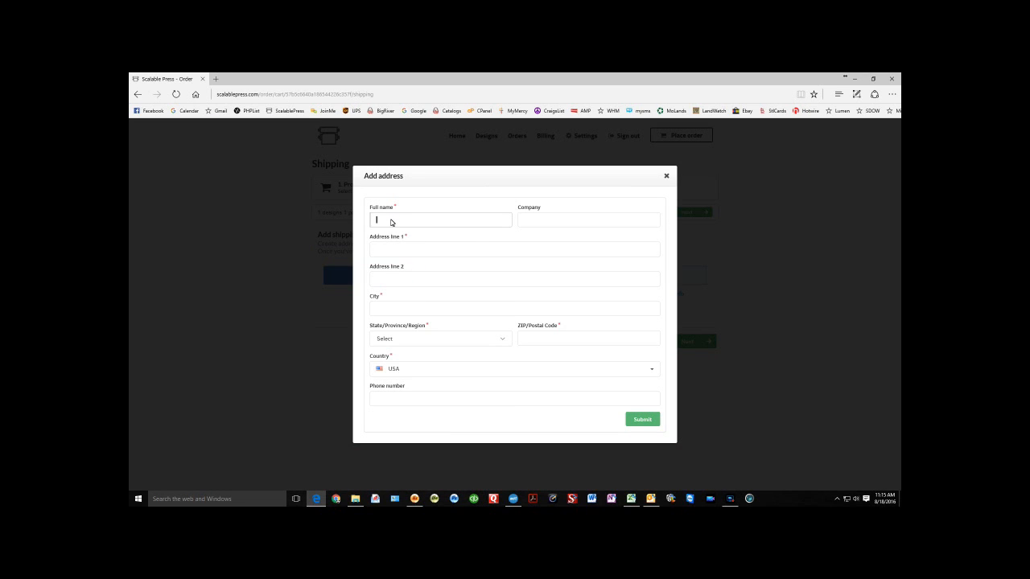
click(393, 218)
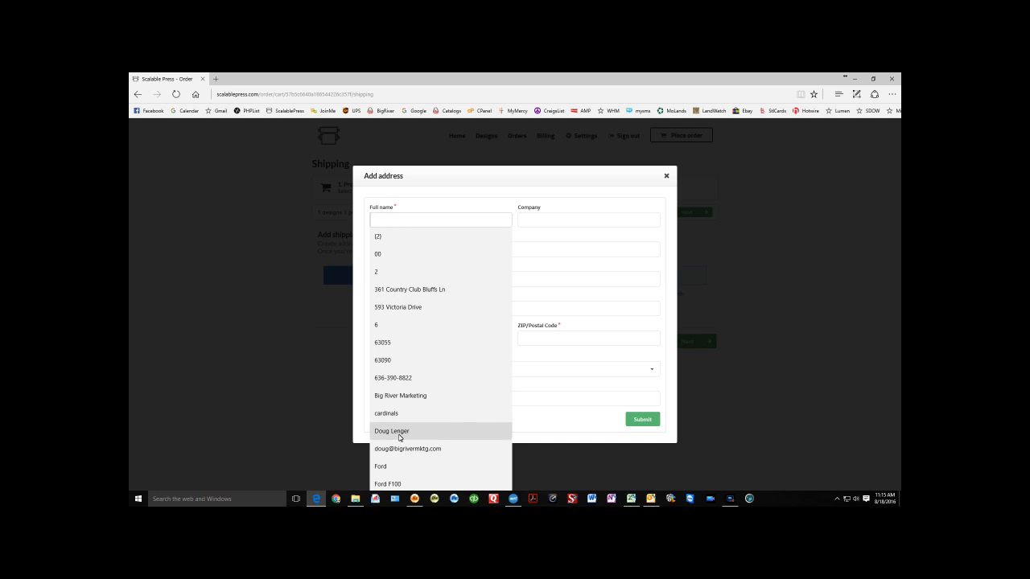
click(399, 430)
click(540, 220)
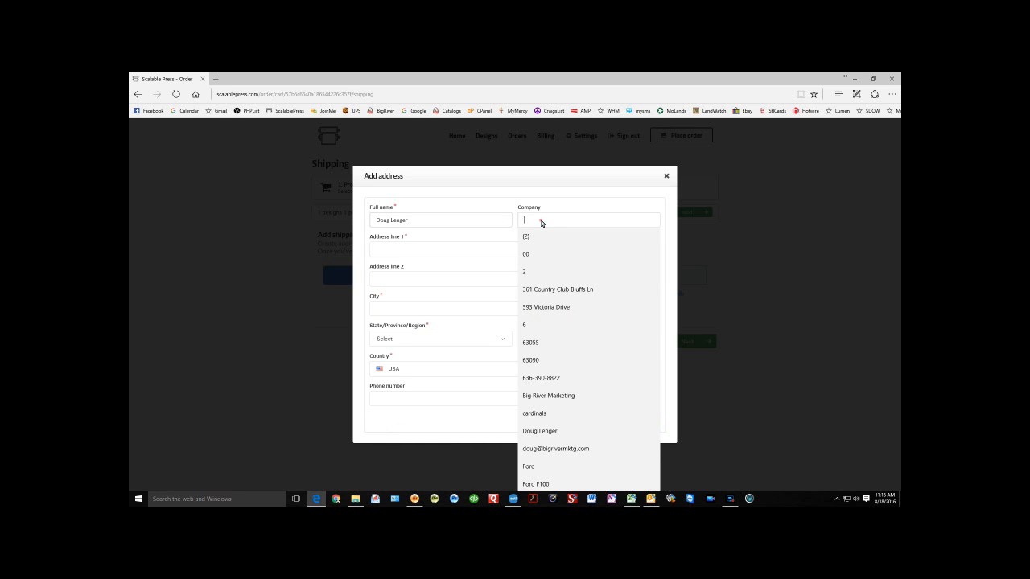
click(552, 398)
click(390, 250)
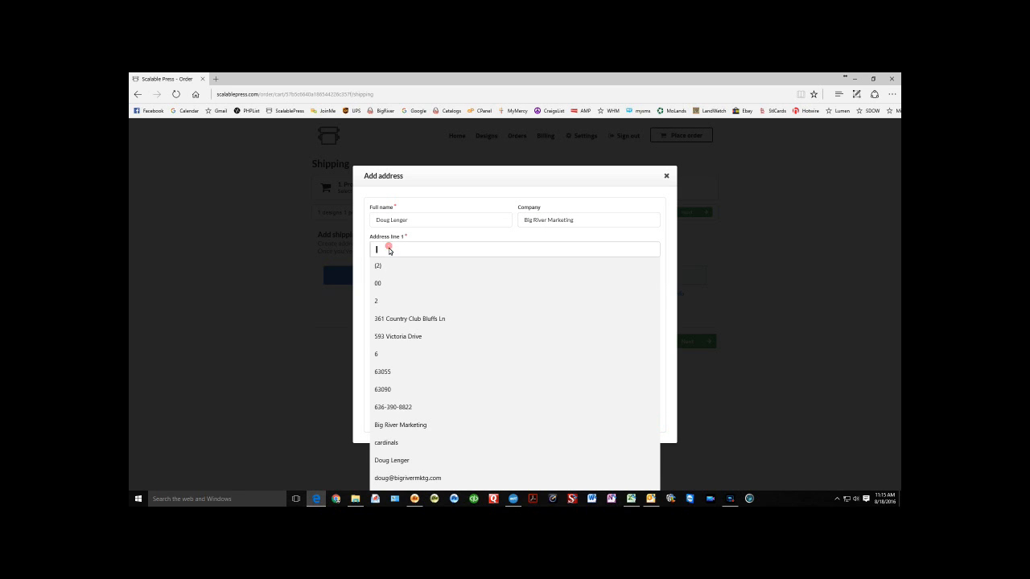
click(424, 324)
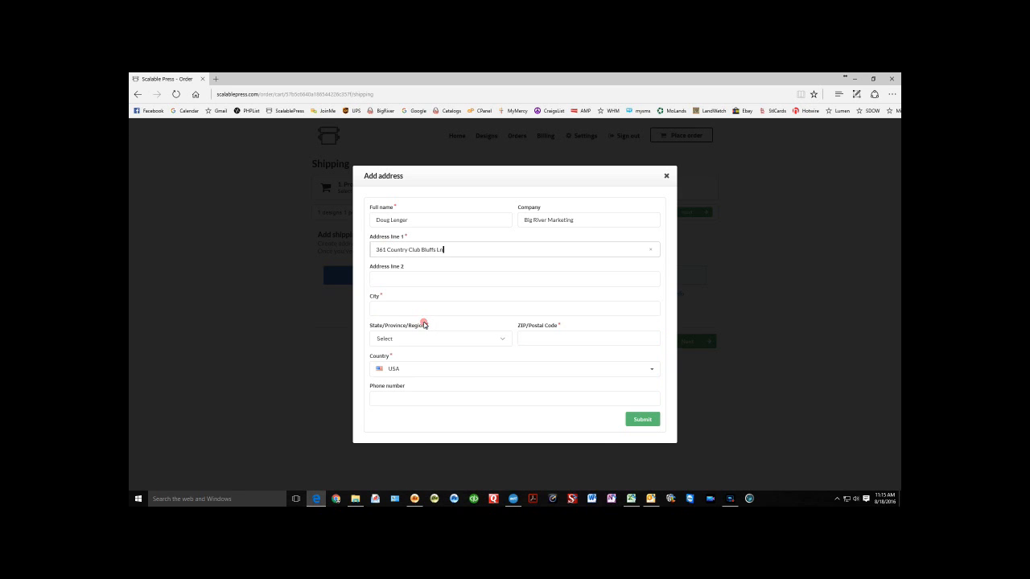
- Fill in the recipient's city and state in the shipping address
click(387, 309)
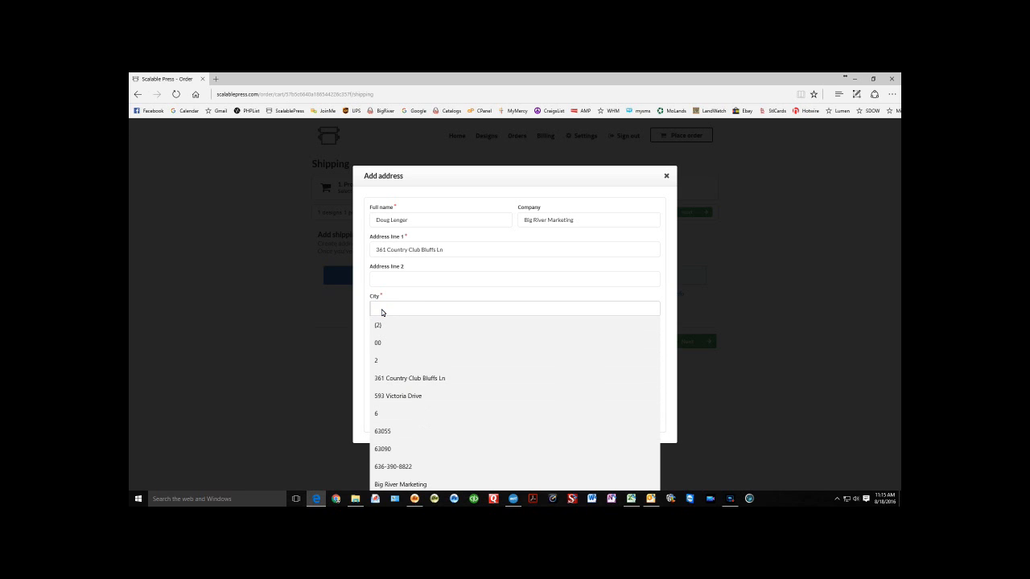
text(w)
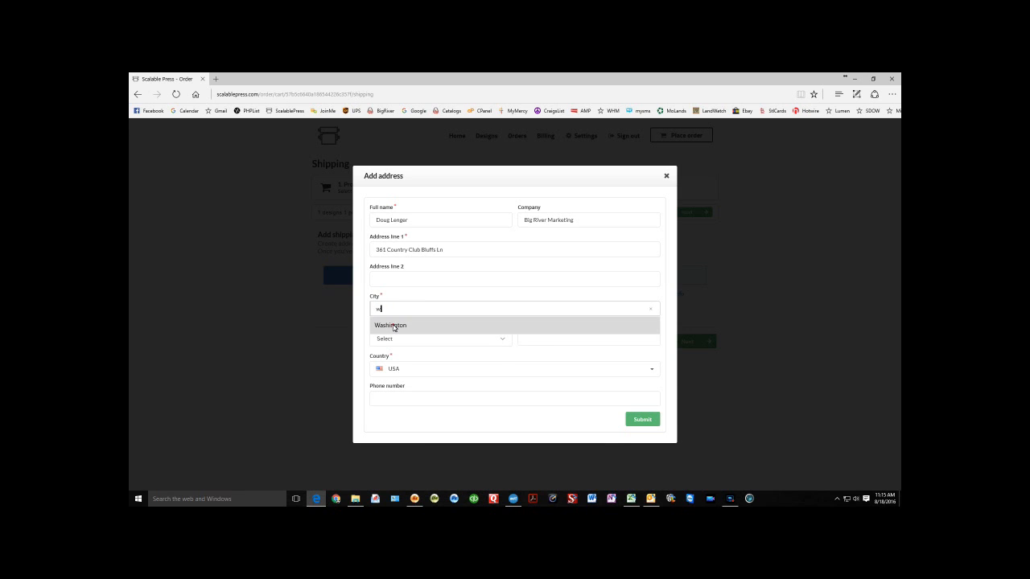
click(393, 326)
click(501, 340)
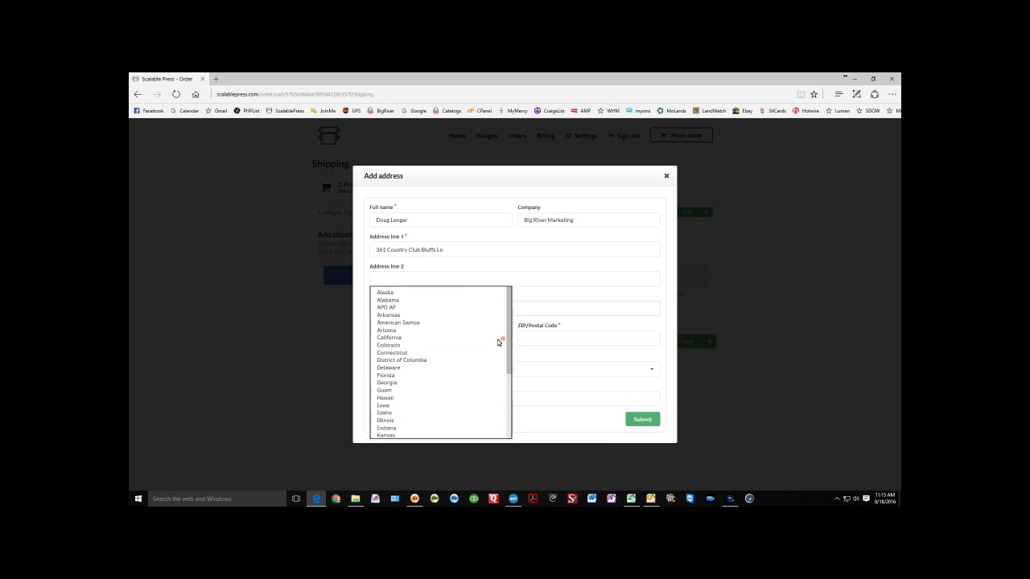
key(m)
key(m)
key(m)
key(m)
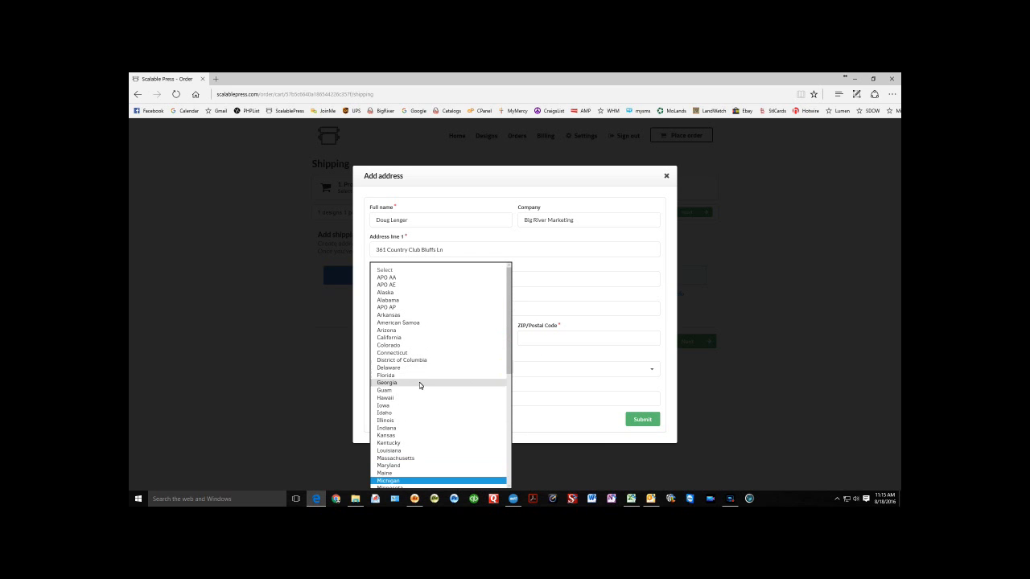
key(m)
key(m)
key(m)
key(m)
click(391, 462)
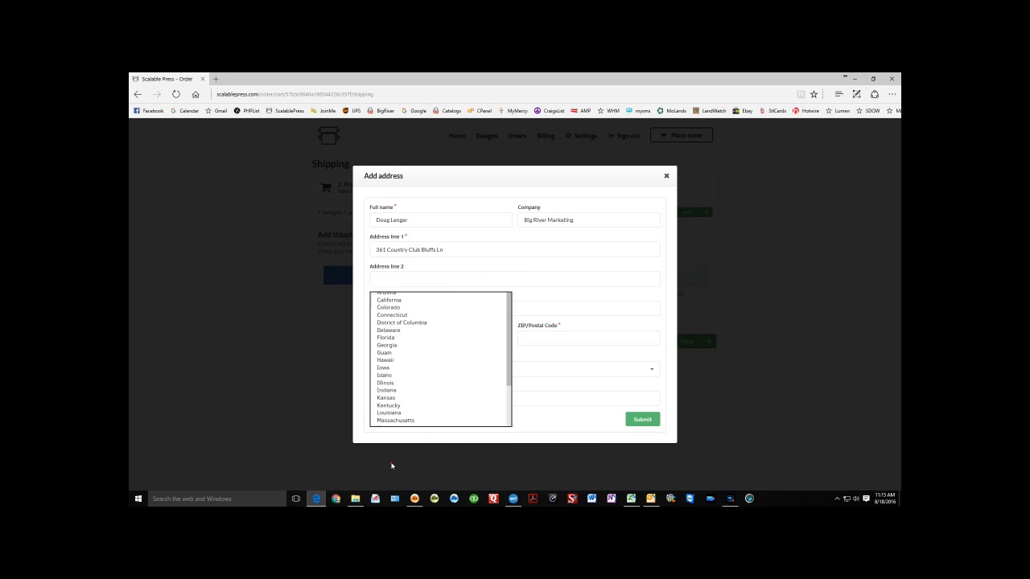
- Enter the recipient's ZIP code and submit the shipping address
click(532, 341)
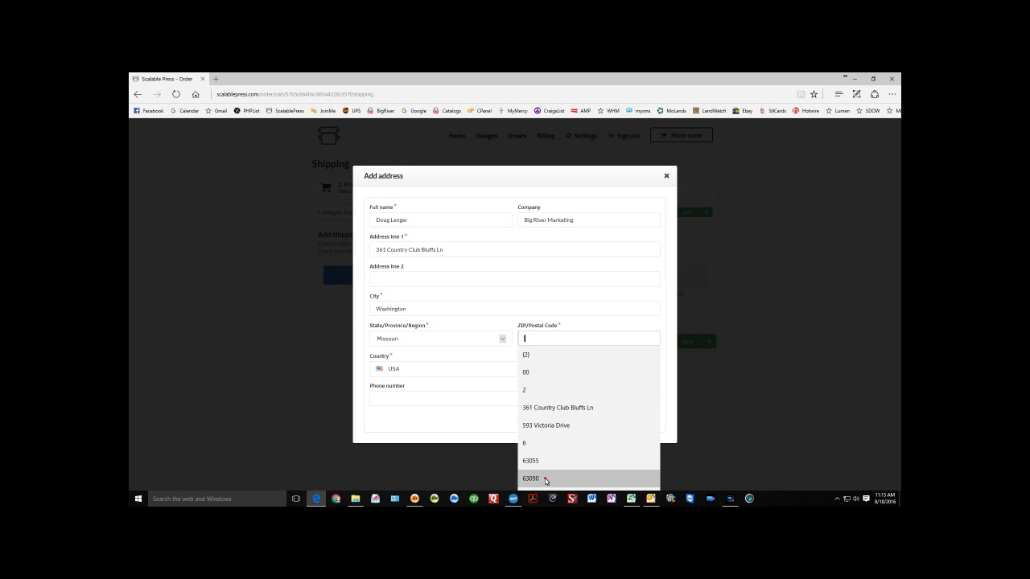
click(546, 480)
click(642, 419)
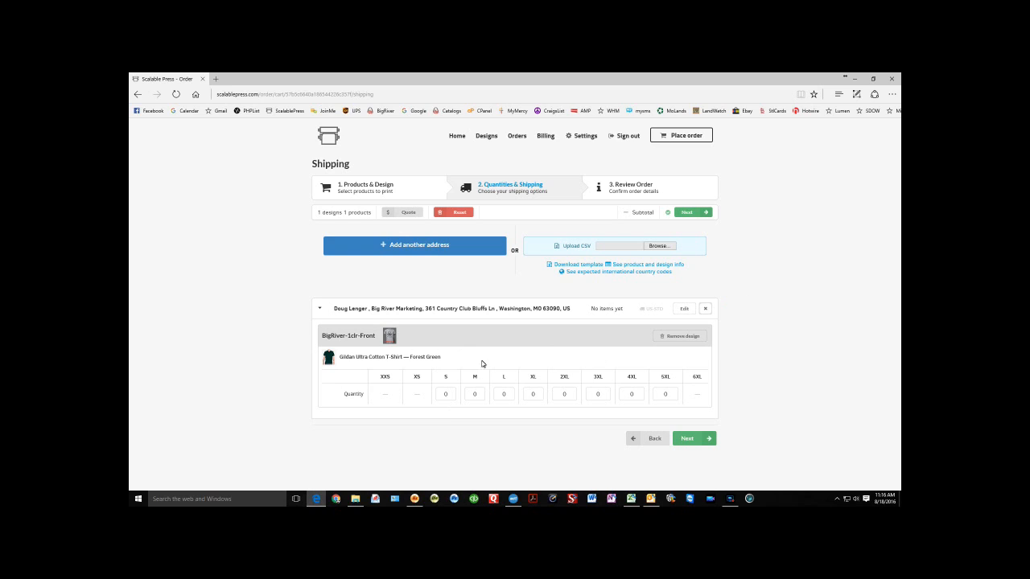
- Set the Forest Green T-shirt quantities to 48 XL, 65 L, 17 M and 7 S for the shipping address
click(534, 395)
text(48)
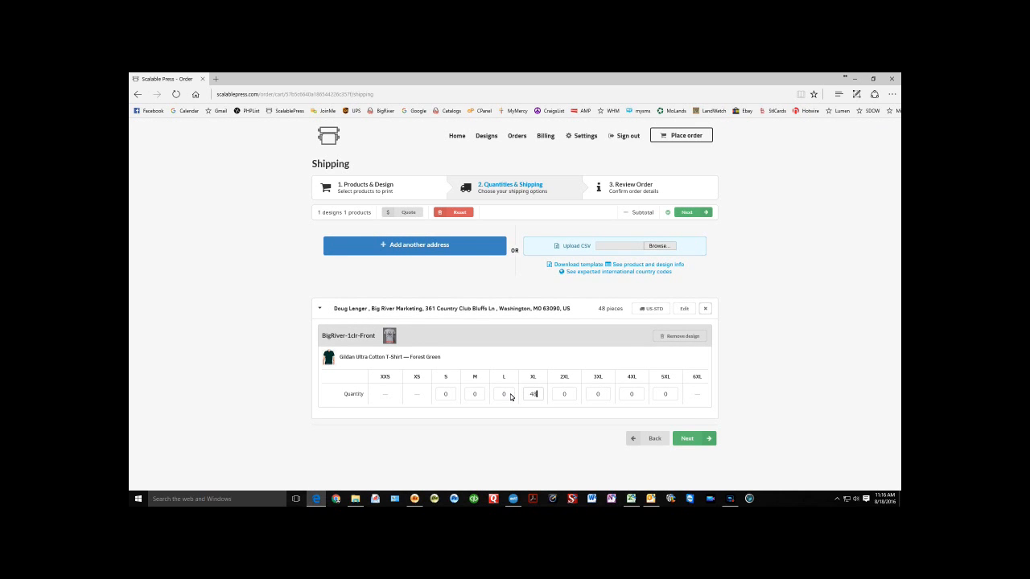
click(504, 394)
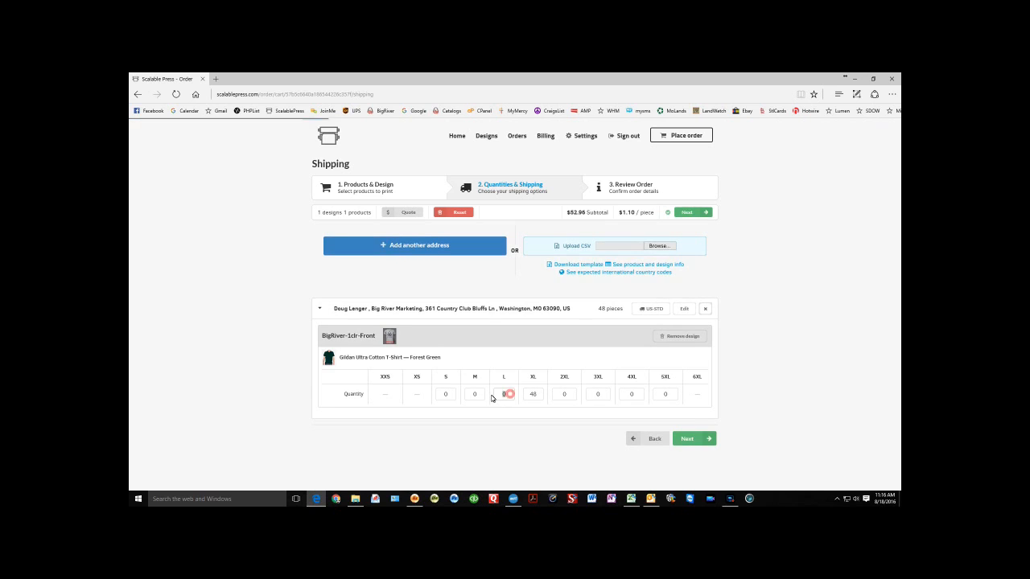
text(65)
click(472, 395)
text(1)
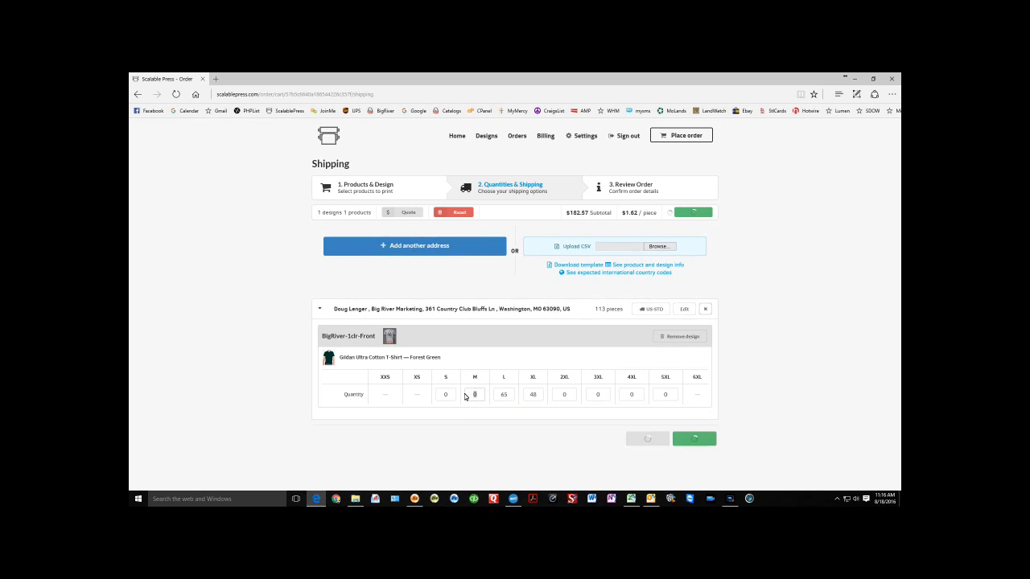
text(7)
click(447, 395)
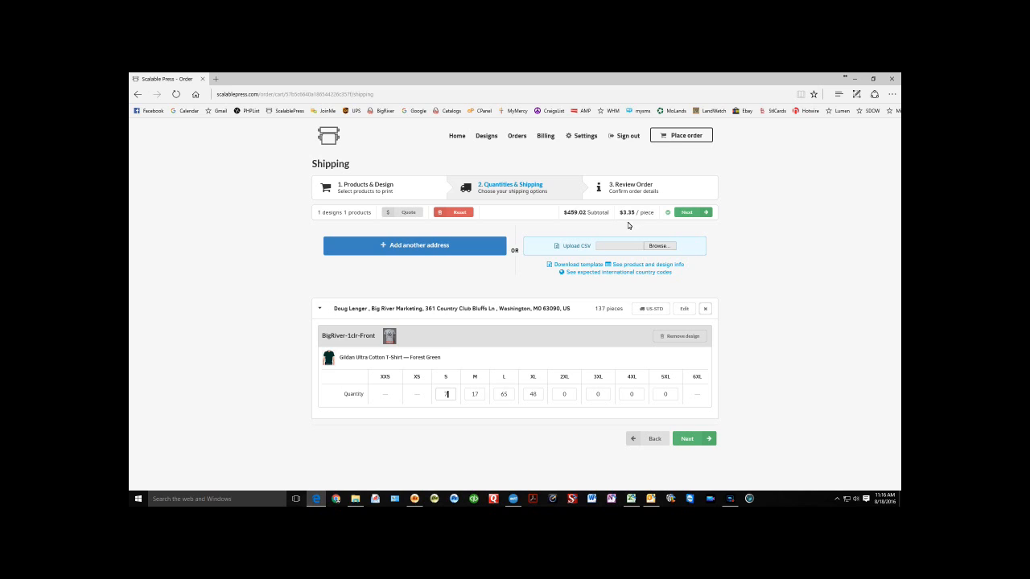
- Submit Standard shipping (3-8 days) as the shipment's method and continue to the Review Order stage
click(654, 309)
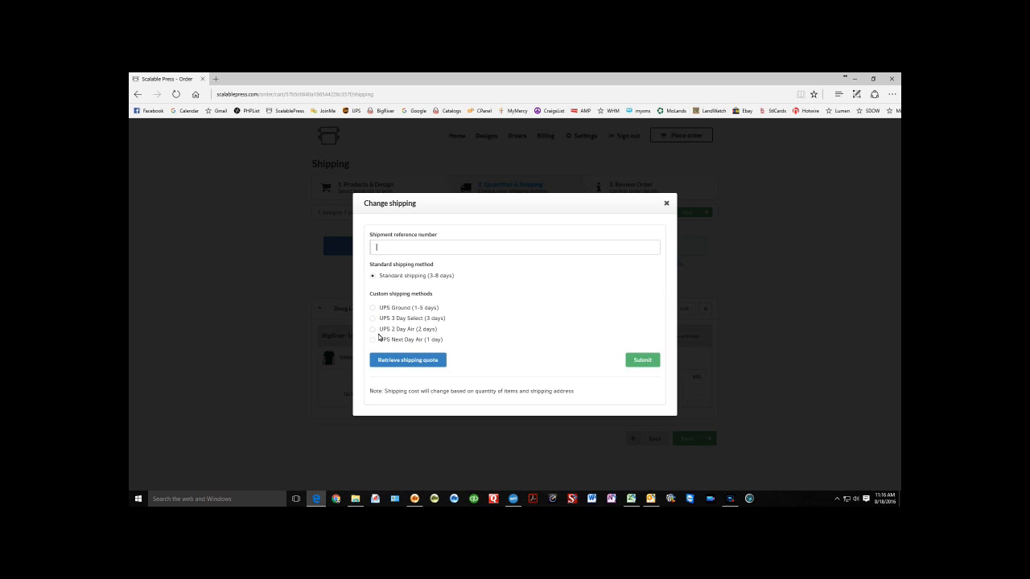
click(643, 361)
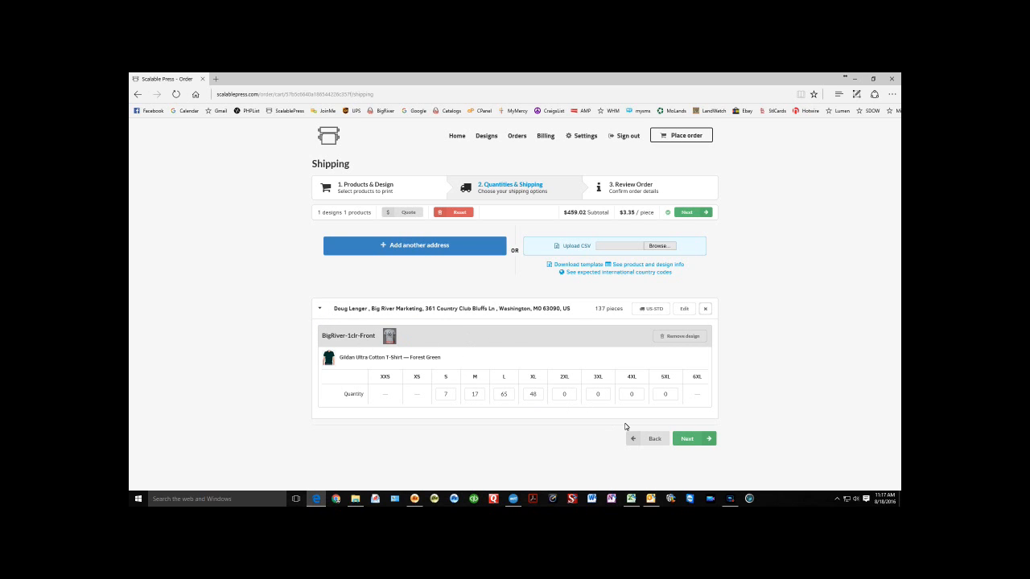
click(689, 439)
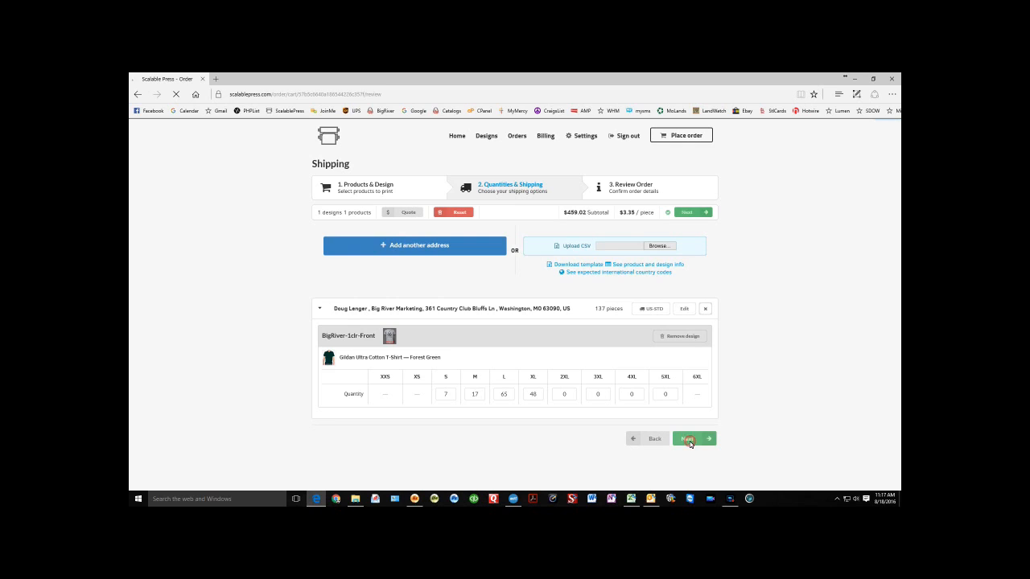